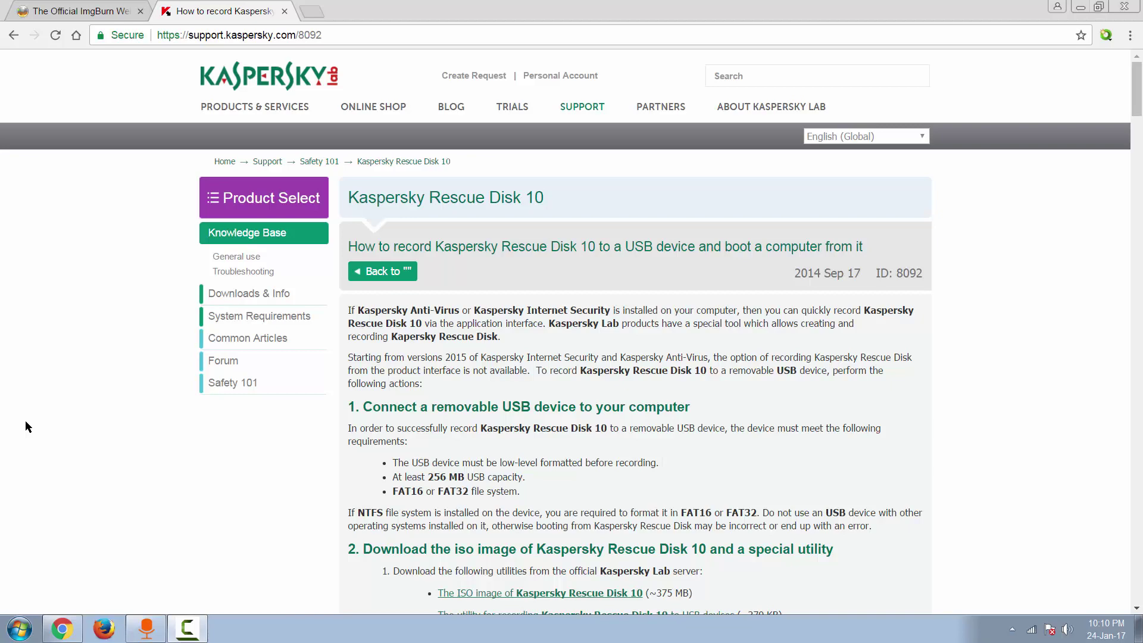
- Scroll the Kaspersky article to step 2, highlight the 375 MB ISO size, then minimize the browser
{"action": "scroll", "coordinate": [30, 419], "scroll_direction": "down", "scroll_amount": 4}
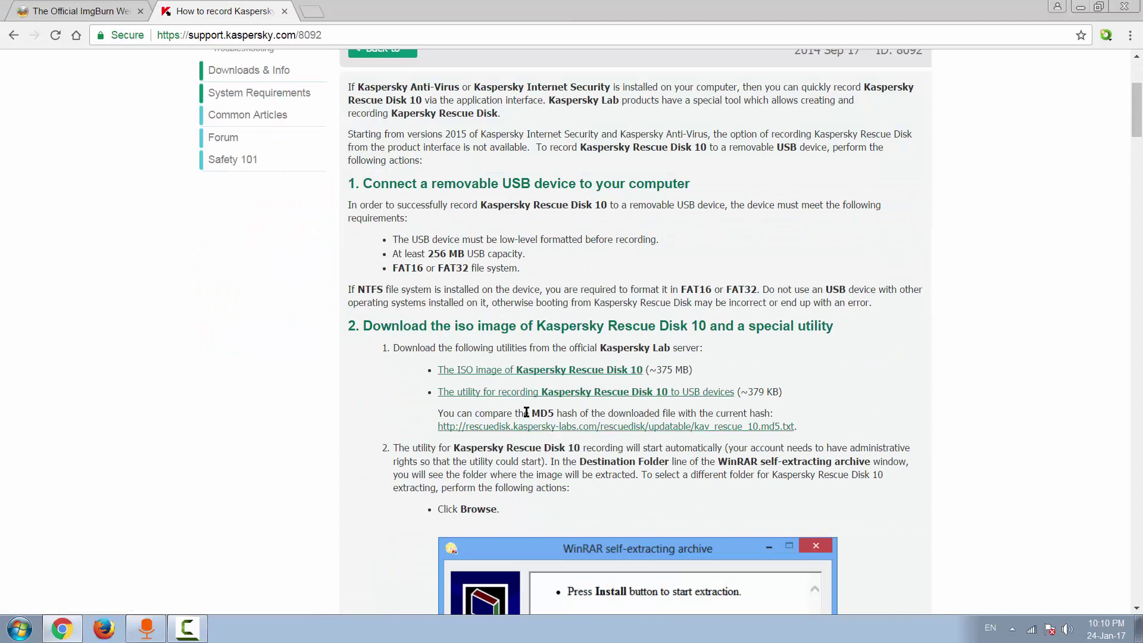
{"action": "left_click_drag", "start_coordinate": [656, 370], "coordinate": [673, 370]}
{"action": "left_click", "coordinate": [1080, 6]}
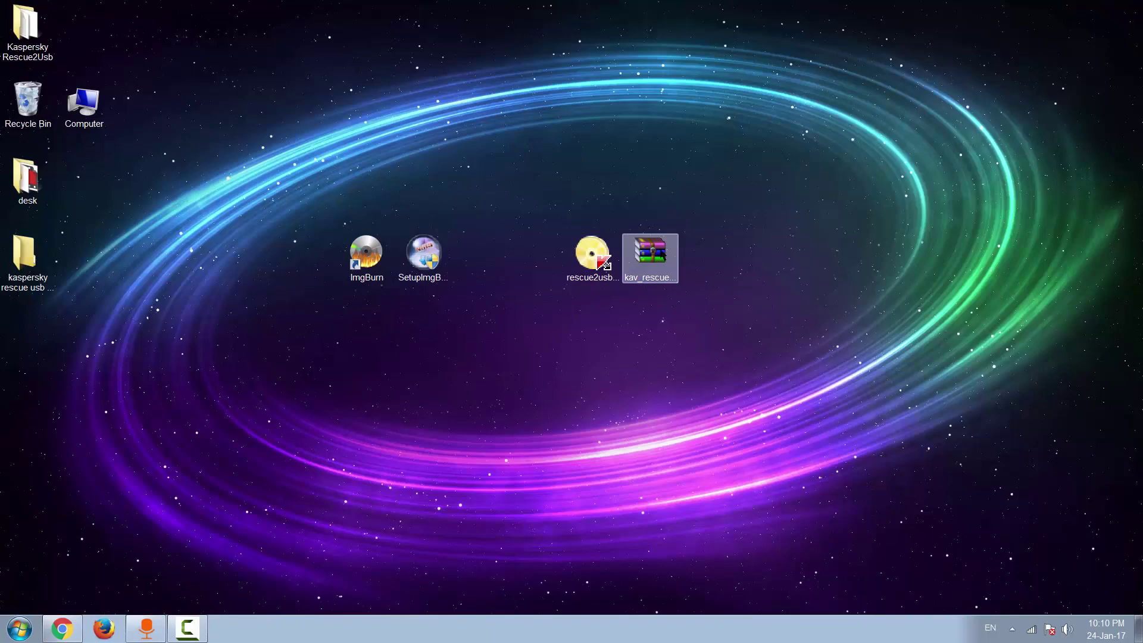
- Move the kav_rescue_10.iso desktop icon so its name shows, and check the rescue2usb file
{"action": "left_click_drag", "start_coordinate": [632, 251], "coordinate": [687, 252]}
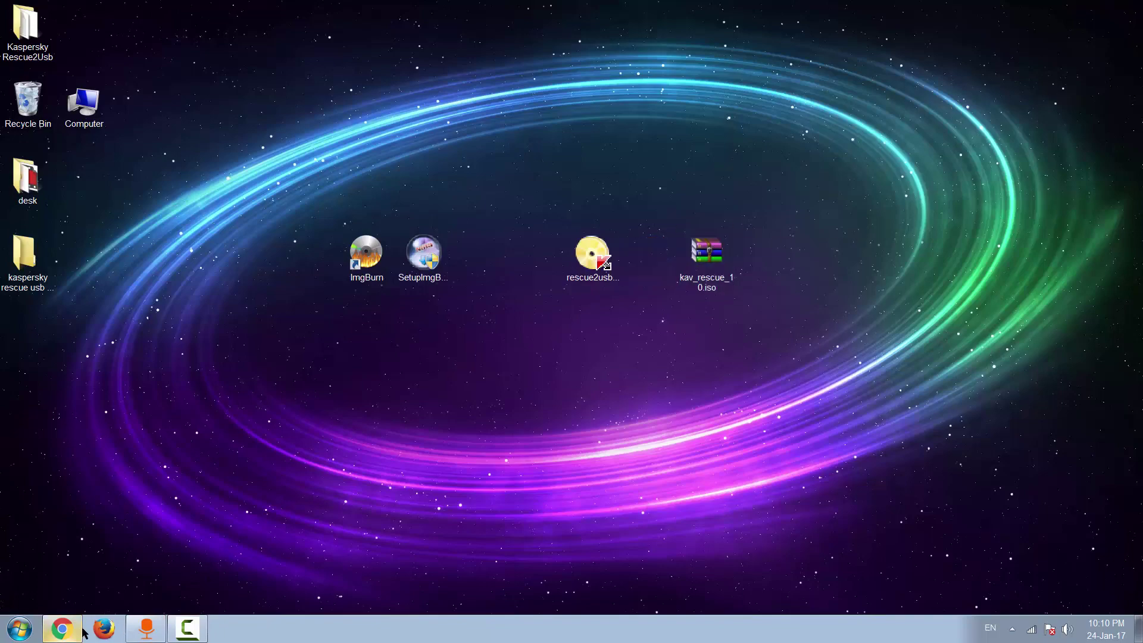
{"action": "left_click", "coordinate": [62, 629]}
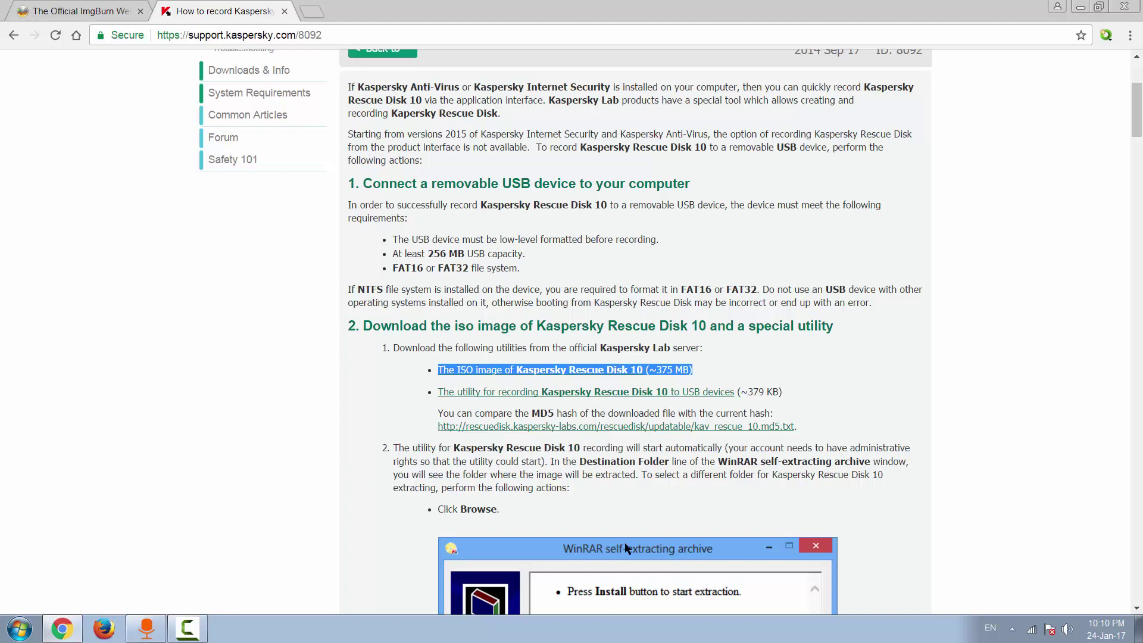
{"action": "left_click", "coordinate": [1081, 7]}
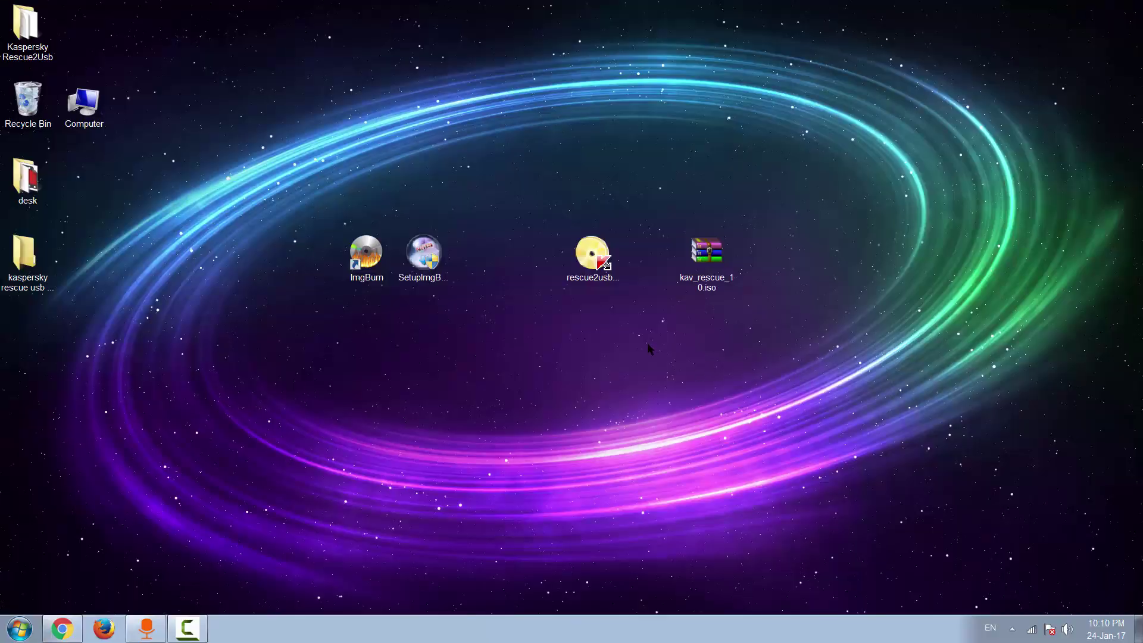
{"action": "left_click", "coordinate": [592, 253]}
{"action": "left_click", "coordinate": [62, 629]}
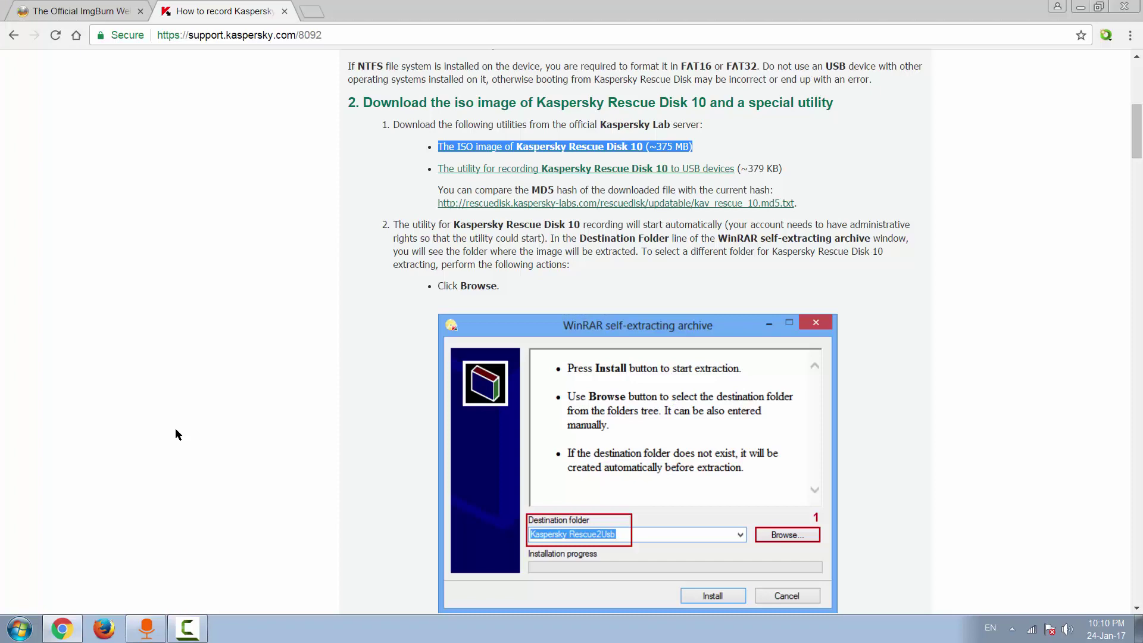
- Return to step 2 of the Kaspersky article and clear the text selection
{"action": "scroll", "coordinate": [174, 423], "scroll_direction": "down", "scroll_amount": 1}
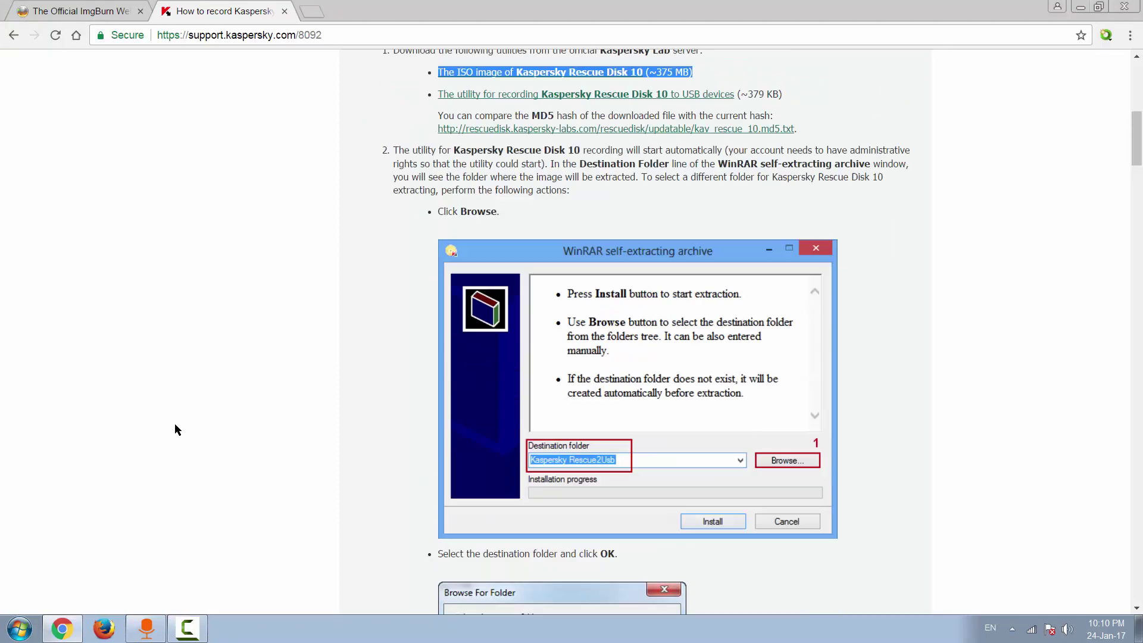
{"action": "scroll", "coordinate": [174, 423], "scroll_direction": "up", "scroll_amount": 7}
{"action": "scroll", "coordinate": [174, 423], "scroll_direction": "down", "scroll_amount": 4}
{"action": "left_click", "coordinate": [981, 345]}
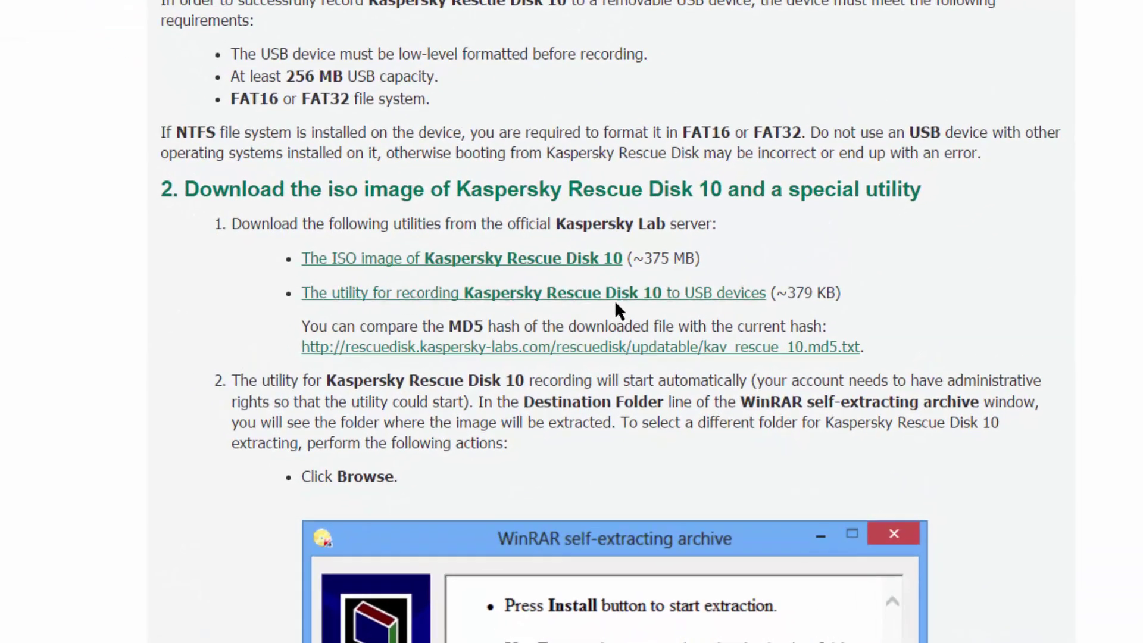
{"action": "key", "text": "super"}
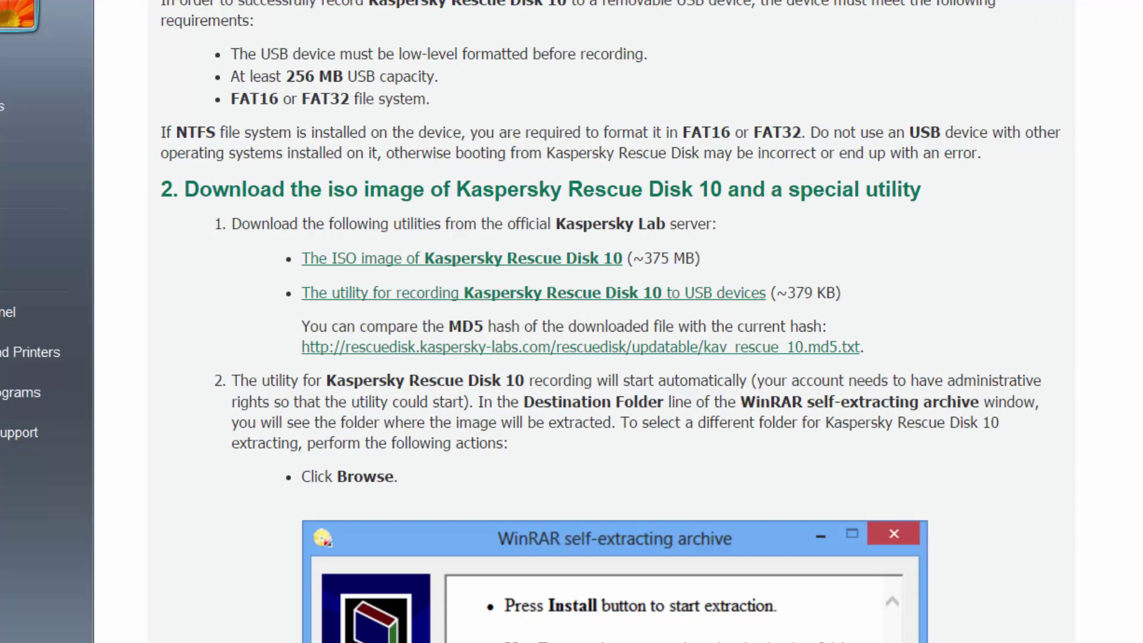
- Open the Format dialog for the RESCUE DISC (F:) drive from Computer
{"action": "left_click", "coordinate": [10, 266]}
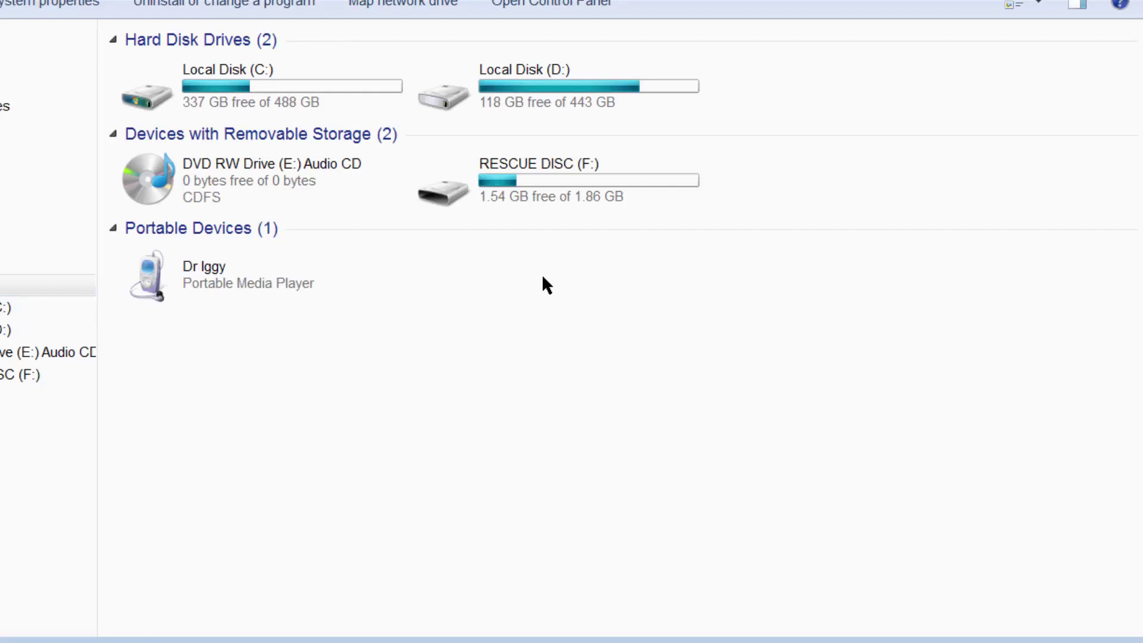
{"action": "right_click", "coordinate": [445, 195]}
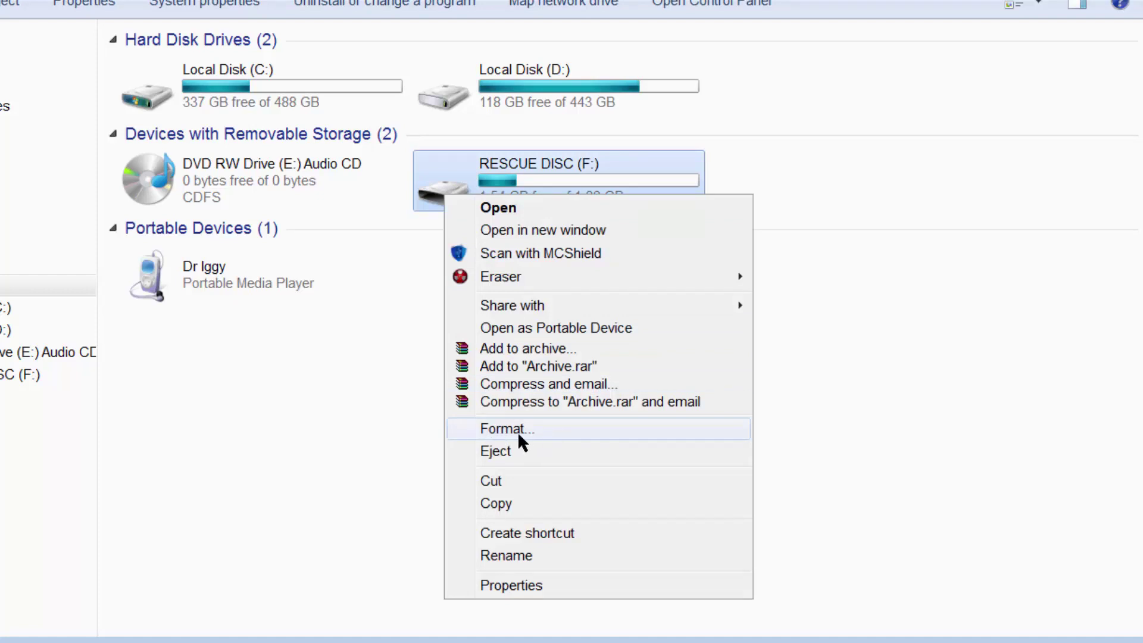
{"action": "left_click", "coordinate": [568, 426]}
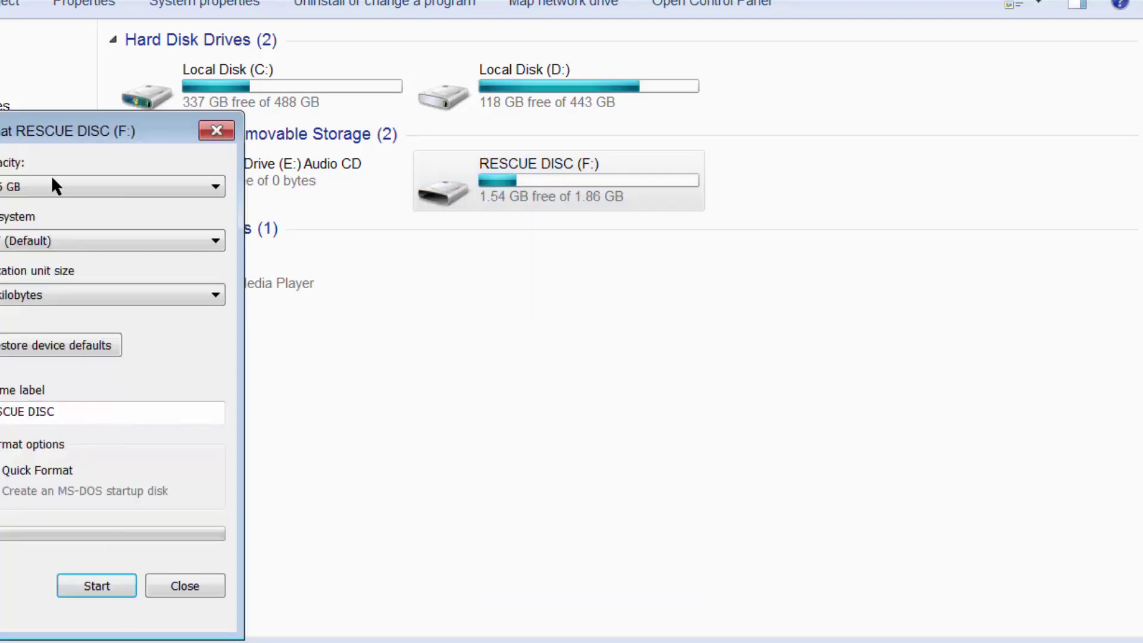
{"action": "left_click_drag", "start_coordinate": [73, 120], "coordinate": [495, 120]}
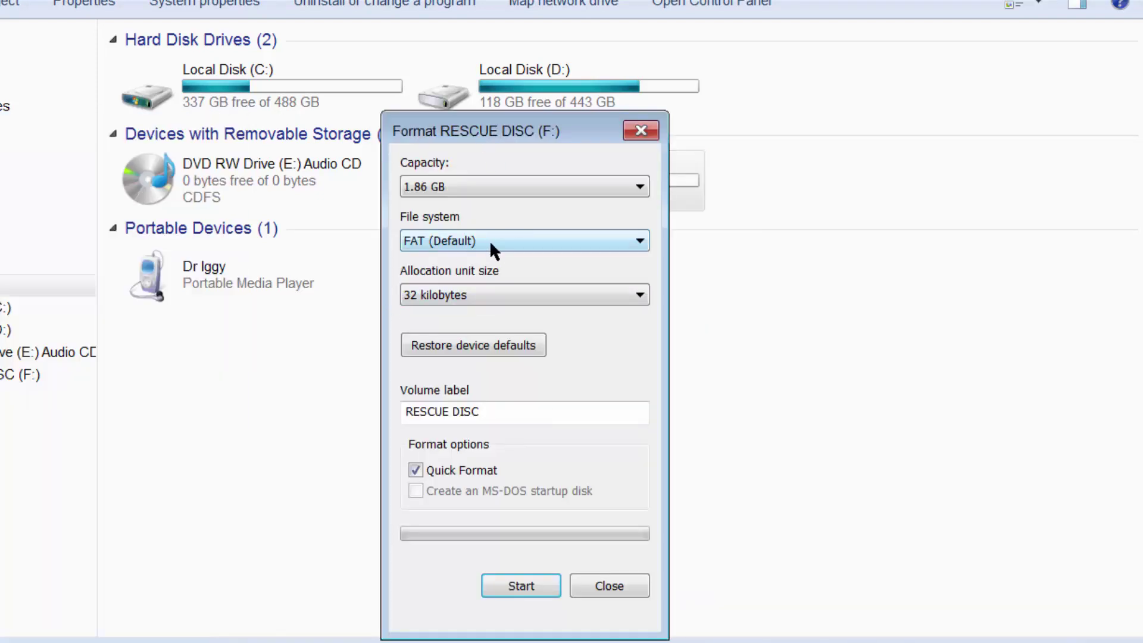
- Quick-format the drive with FAT (Default), confirming the data erase and completion
{"action": "left_click", "coordinate": [529, 243]}
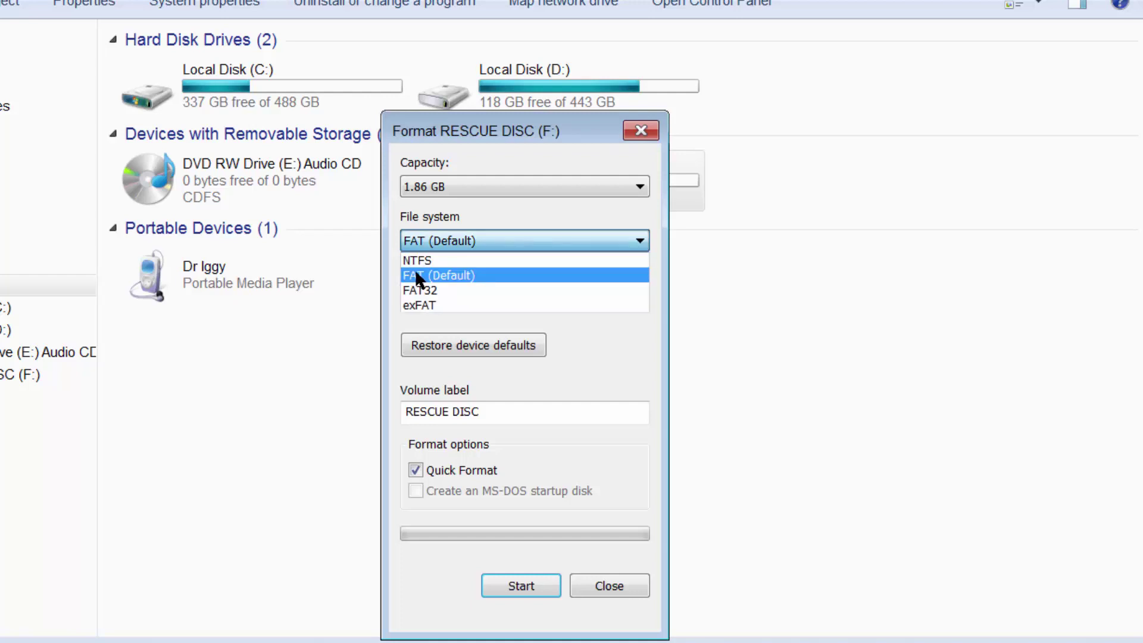
{"action": "left_click", "coordinate": [466, 272]}
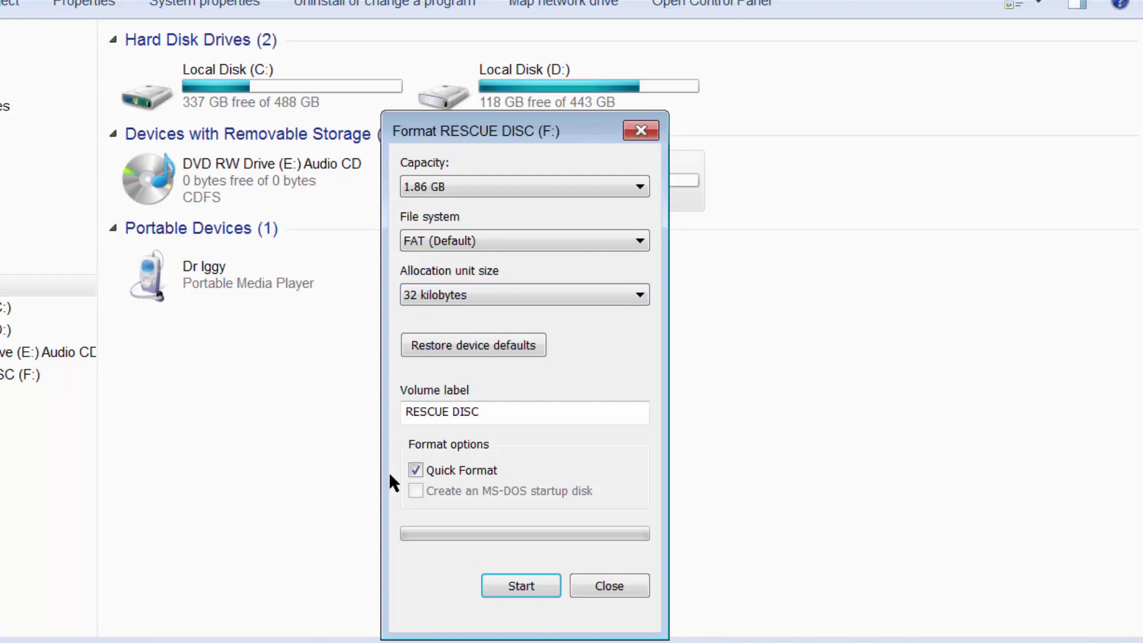
{"action": "left_click", "coordinate": [519, 587]}
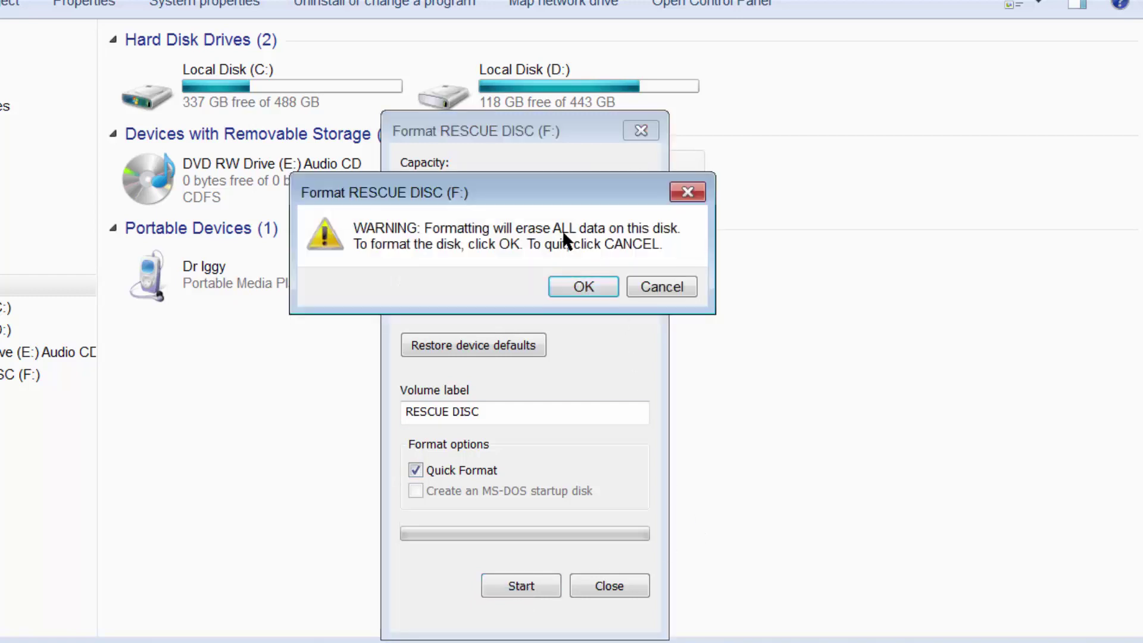
{"action": "left_click", "coordinate": [581, 286]}
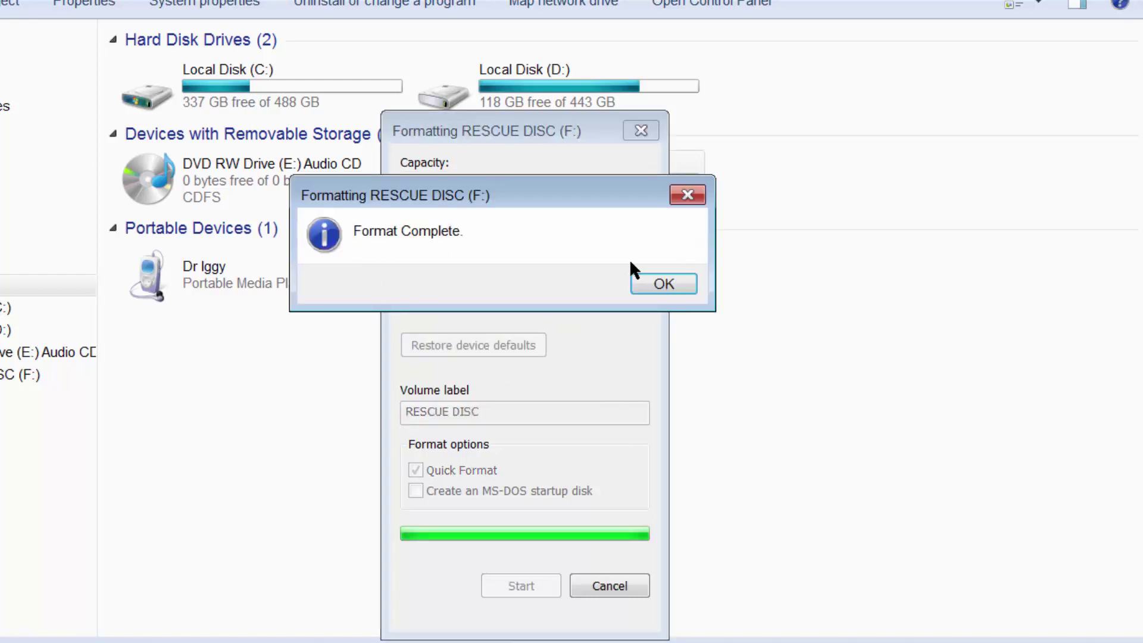
{"action": "left_click", "coordinate": [658, 283]}
{"action": "left_click", "coordinate": [641, 131]}
{"action": "left_click", "coordinate": [650, 389]}
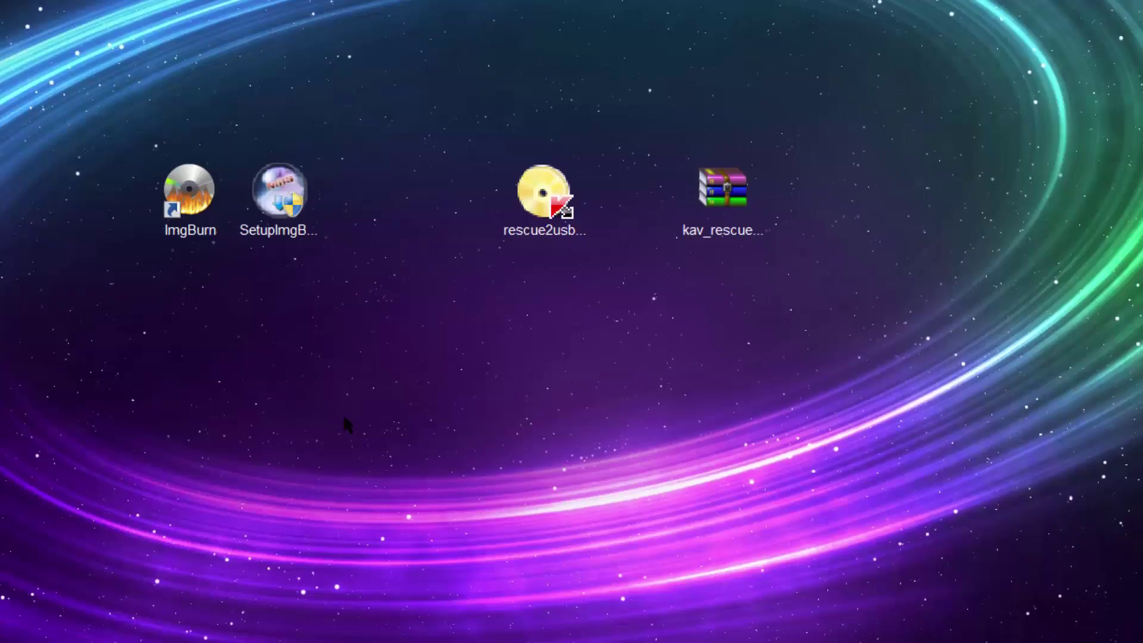
- Run rescue2usb and extract its utility files, replacing all existing files
{"action": "double_click", "coordinate": [544, 196]}
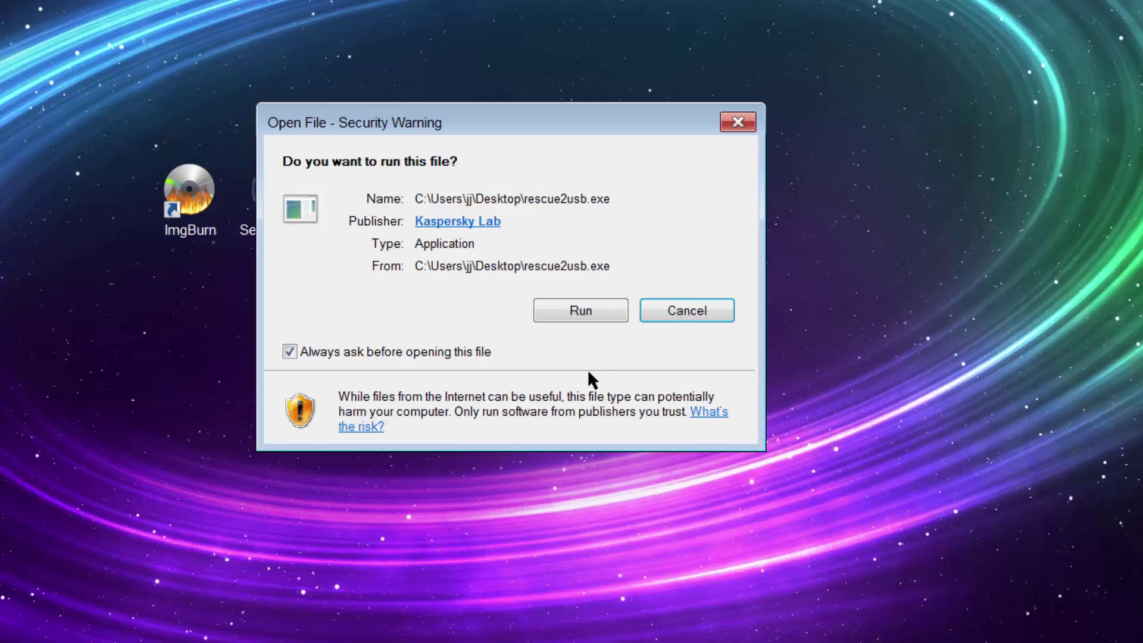
{"action": "left_click", "coordinate": [593, 305]}
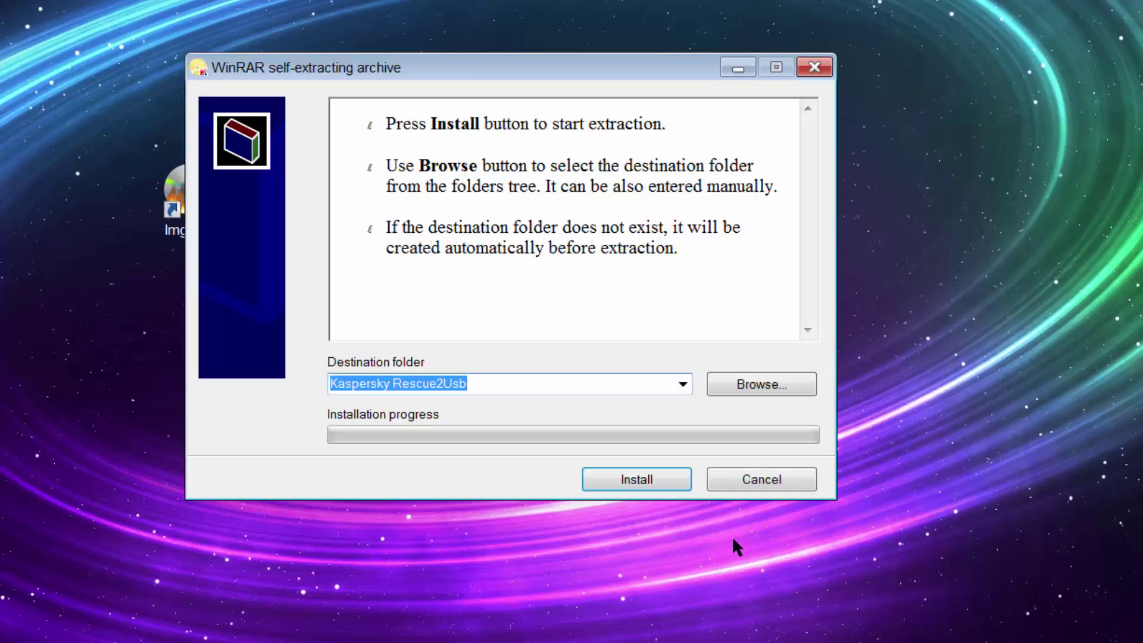
{"action": "left_click", "coordinate": [649, 478]}
{"action": "left_click", "coordinate": [458, 409]}
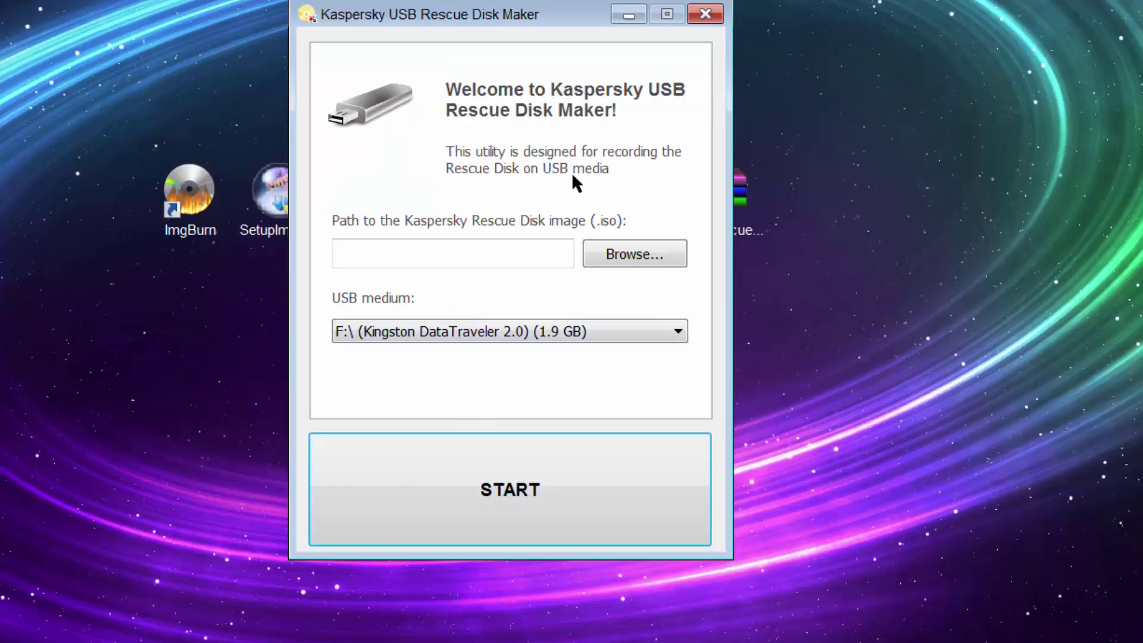
- Select kav_rescue_10.iso and the F:\ Kingston DataTraveler 2.0 stick, then start recording
{"action": "left_click", "coordinate": [658, 254]}
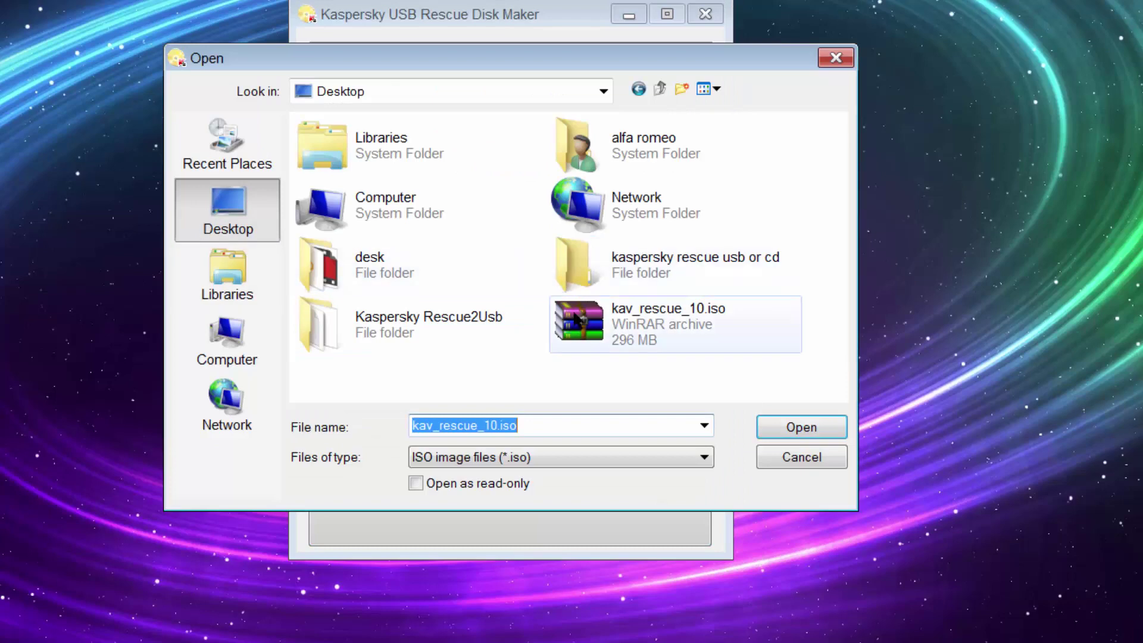
{"action": "left_click", "coordinate": [619, 318]}
{"action": "double_click", "coordinate": [583, 327]}
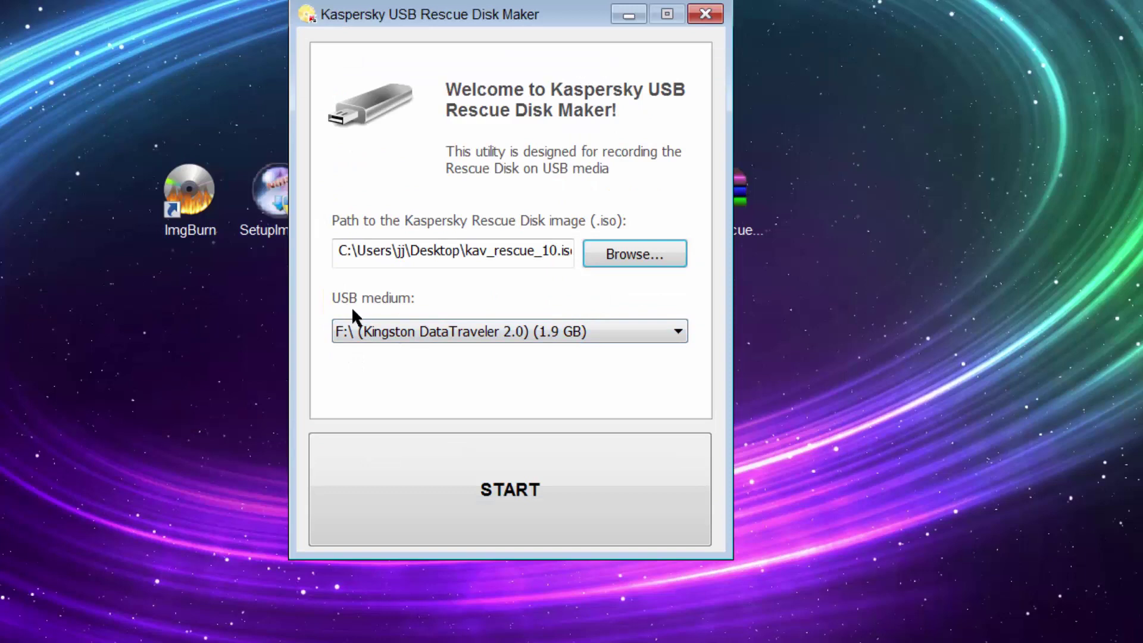
{"action": "left_click", "coordinate": [657, 326]}
{"action": "left_click", "coordinate": [657, 326]}
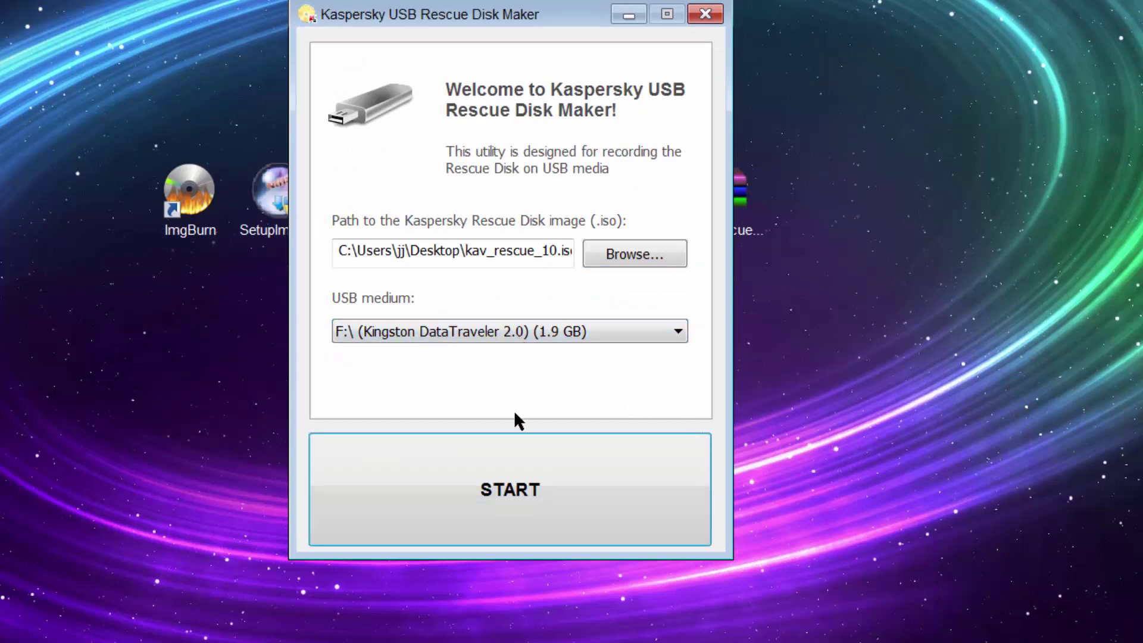
{"action": "left_click", "coordinate": [520, 492]}
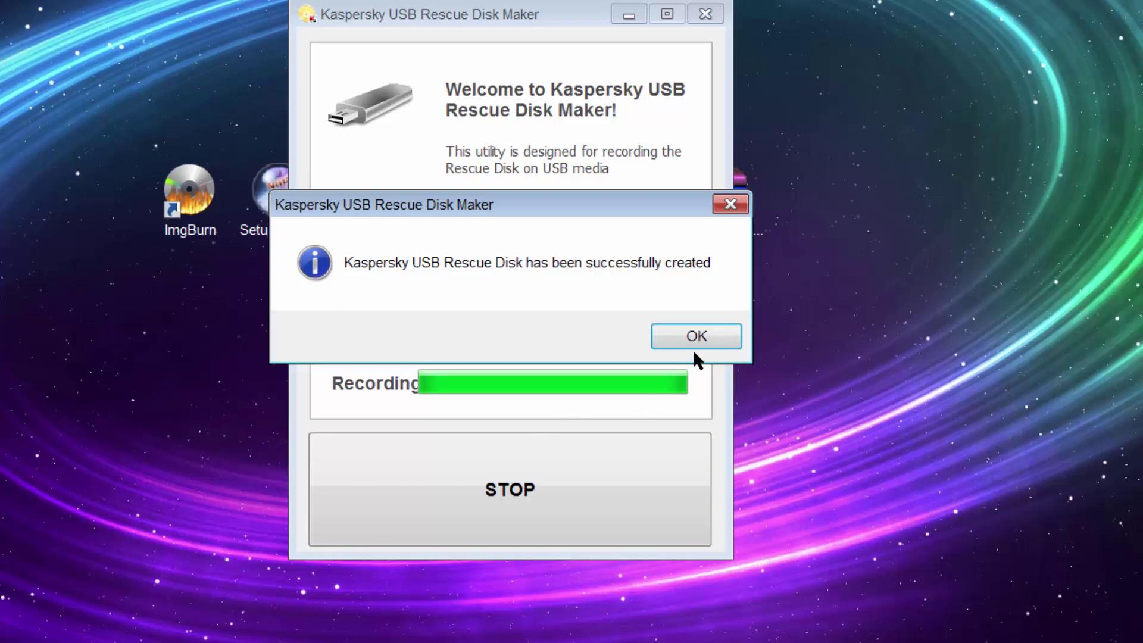
- Acknowledge the rescue disk success message and close the USB Rescue Disk Maker
{"action": "left_click", "coordinate": [709, 336]}
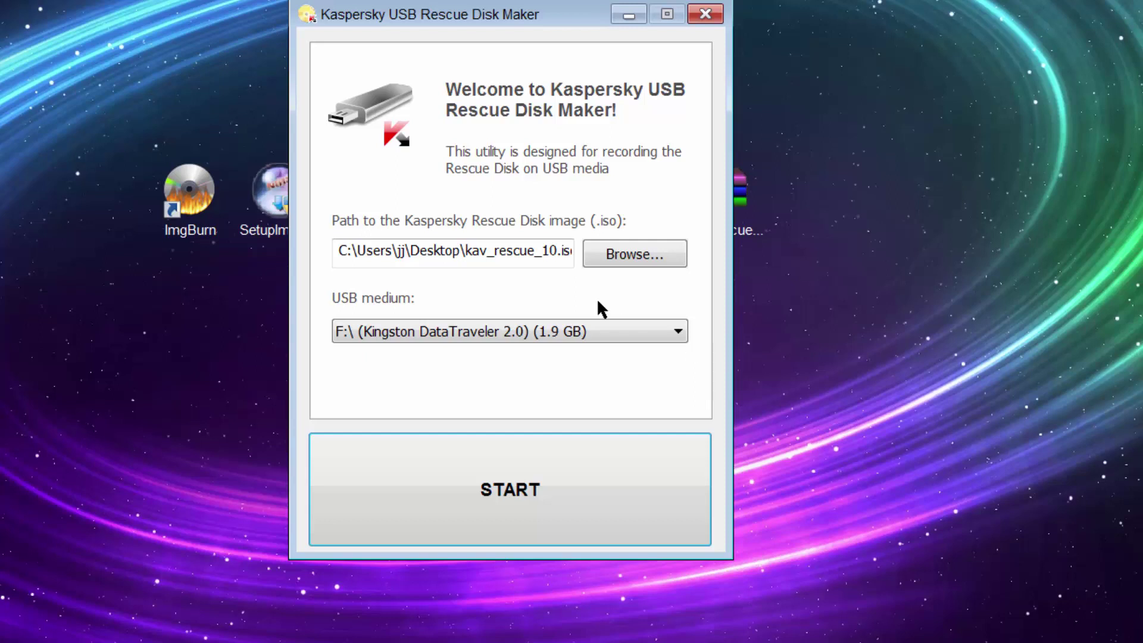
{"action": "left_click", "coordinate": [706, 13]}
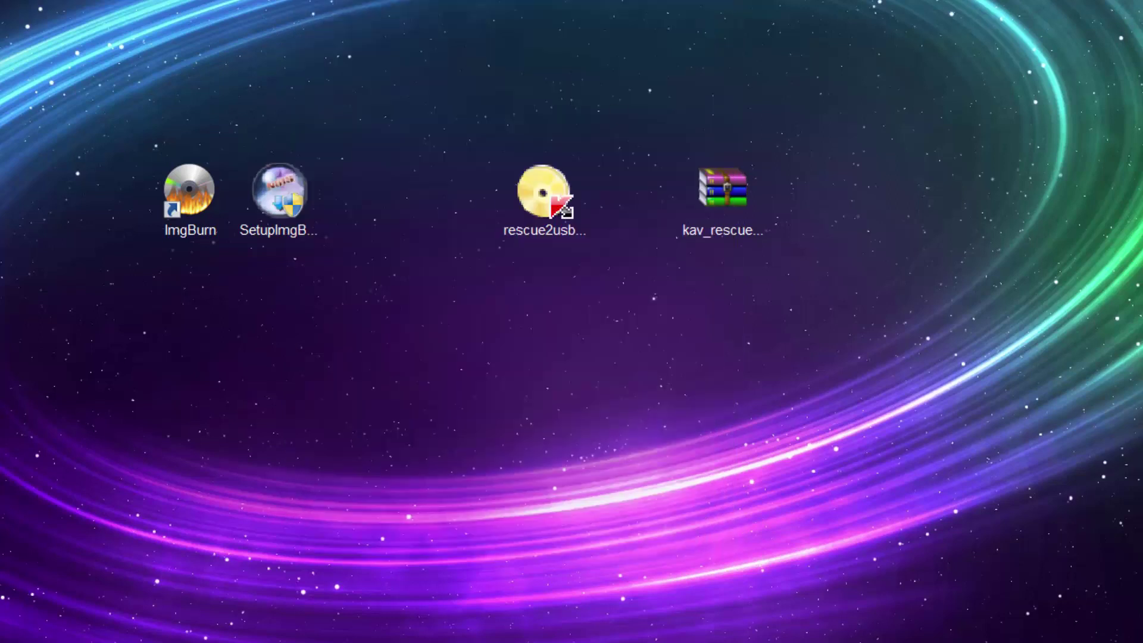
- Dismiss the rescue2usb.exe compatibility warning and refresh the desktop
{"action": "left_click", "coordinate": [710, 80]}
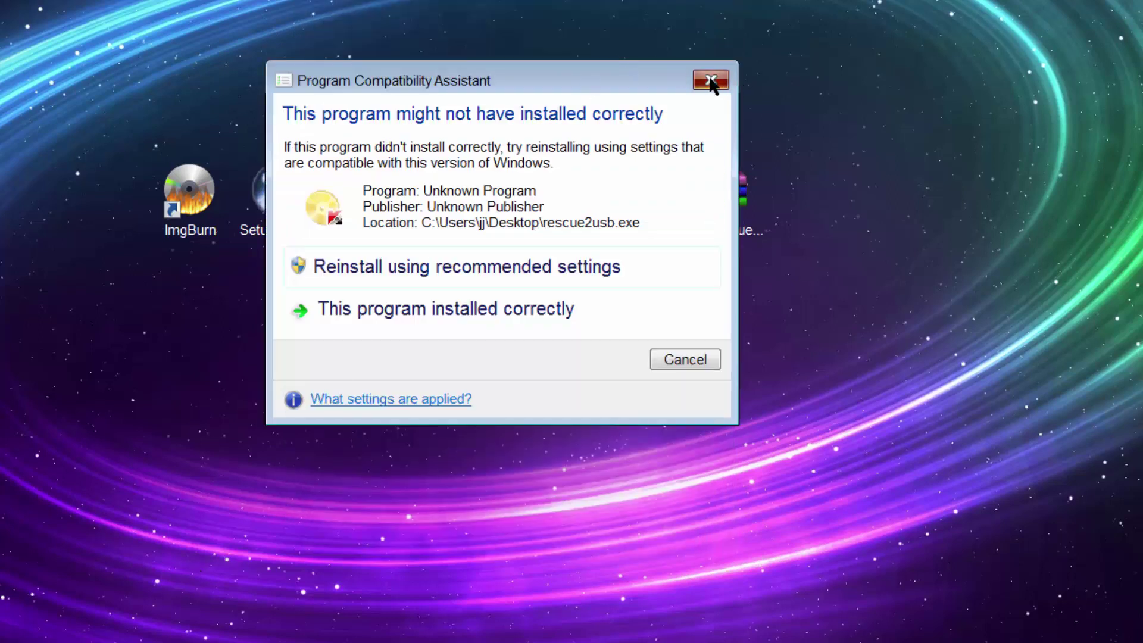
{"action": "left_click", "coordinate": [722, 190]}
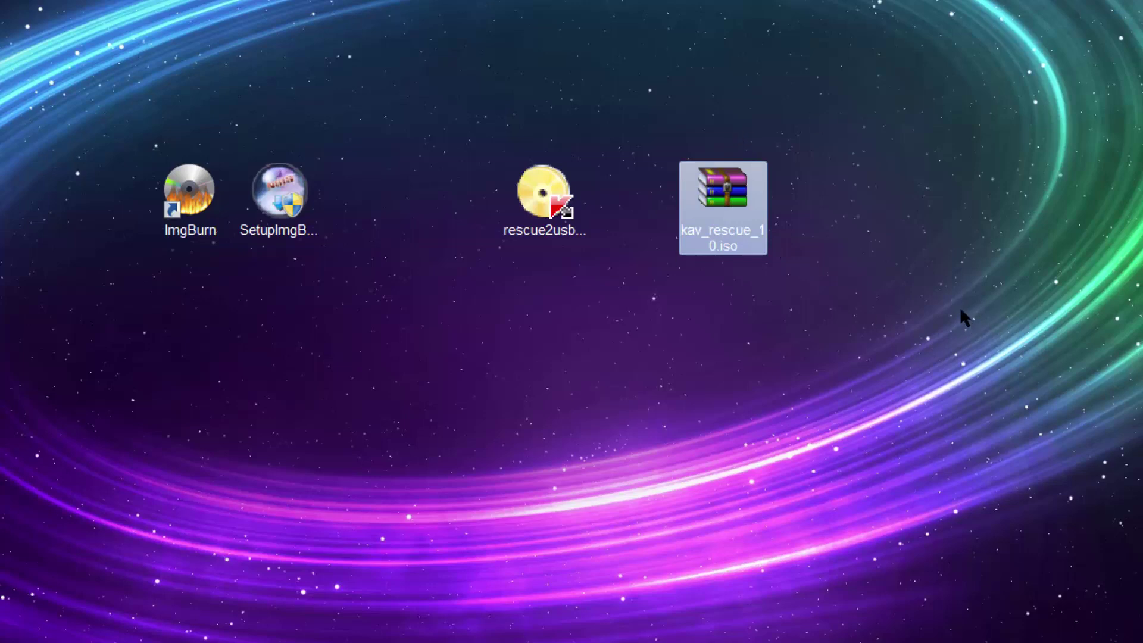
{"action": "right_click", "coordinate": [938, 191]}
{"action": "left_click", "coordinate": [988, 272]}
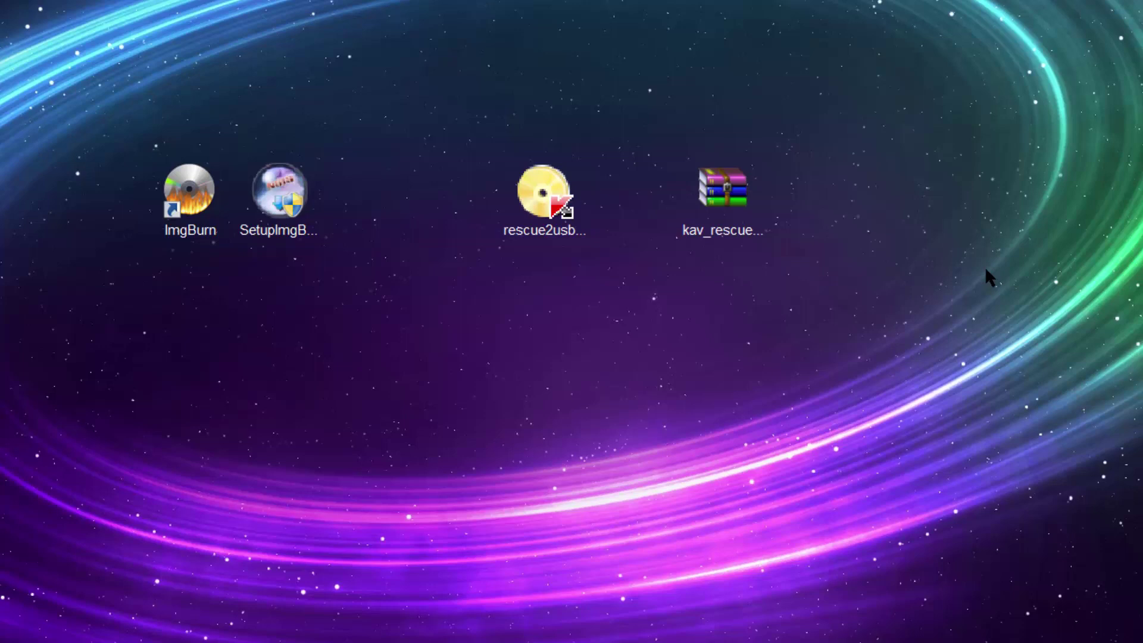
{"action": "key", "text": "super"}
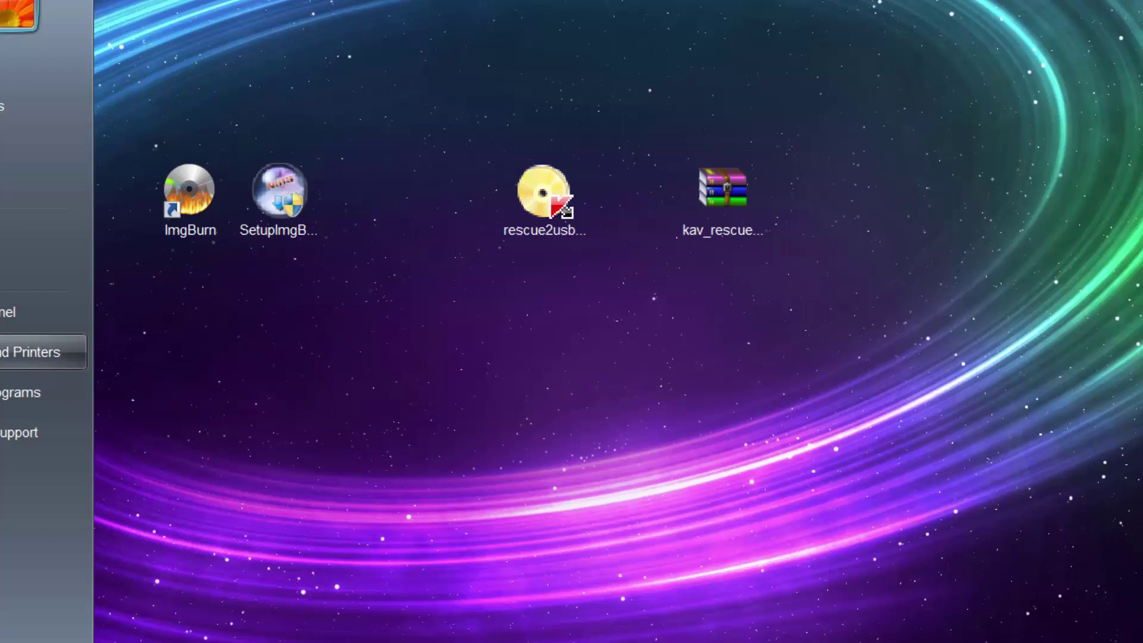
- Check RESCUE DISC (F:) holds syslinux.cfg, liveusb and rescue folder, then refresh the desktop
{"action": "left_click", "coordinate": [9, 265]}
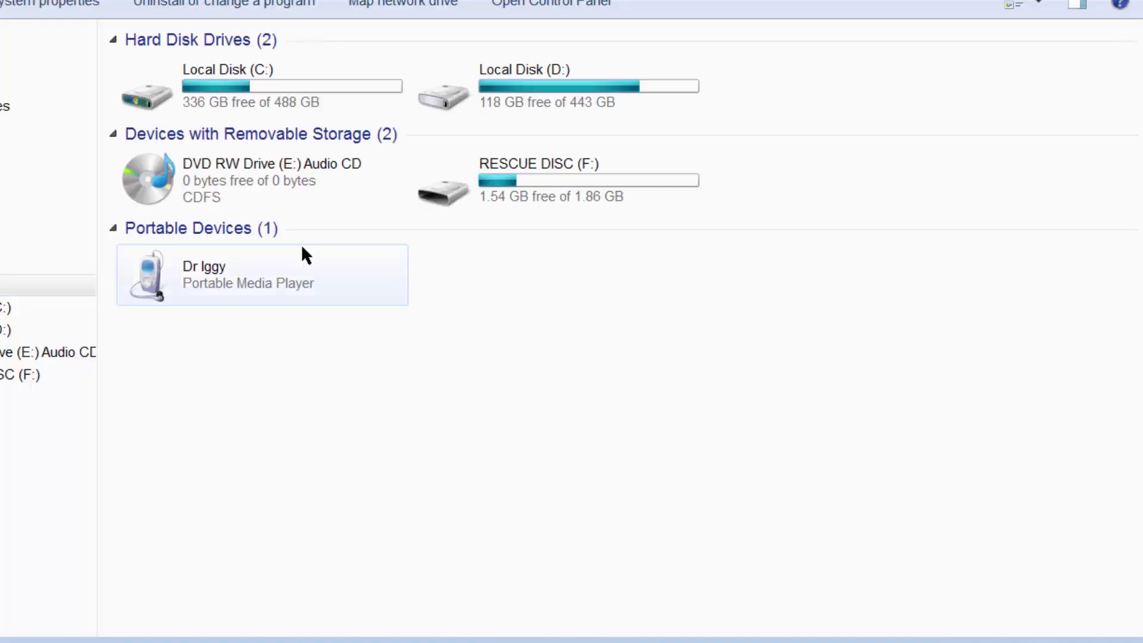
{"action": "double_click", "coordinate": [532, 184]}
{"action": "left_click_drag", "start_coordinate": [648, 313], "coordinate": [187, 41]}
{"action": "left_click", "coordinate": [424, 328]}
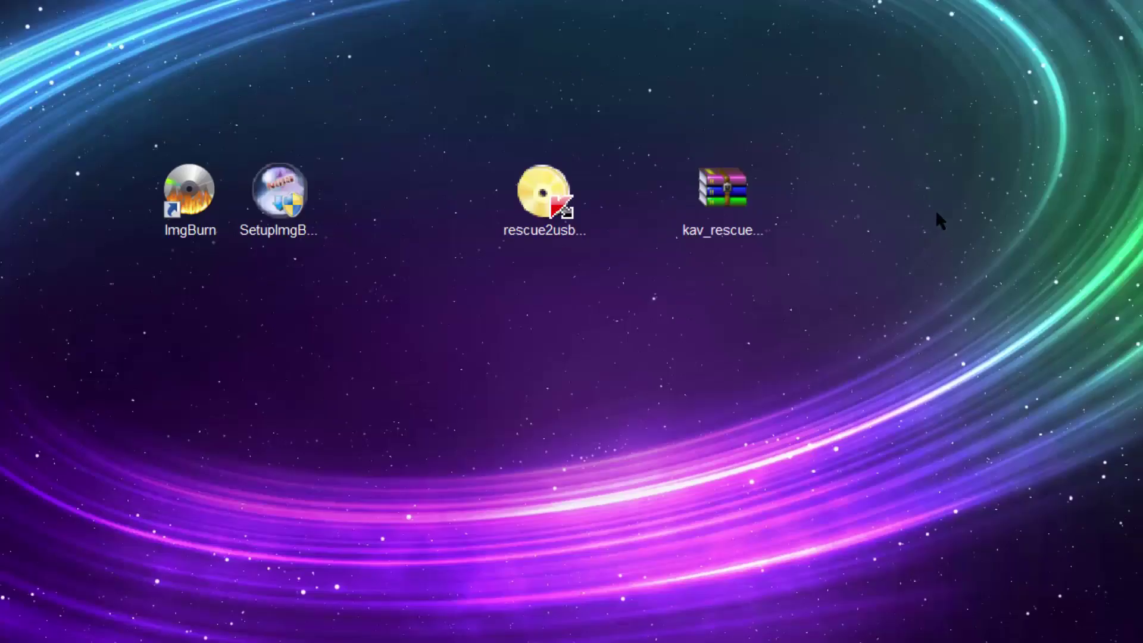
{"action": "right_click", "coordinate": [936, 211]}
{"action": "left_click", "coordinate": [992, 304]}
{"action": "right_click", "coordinate": [593, 351]}
{"action": "left_click", "coordinate": [669, 435]}
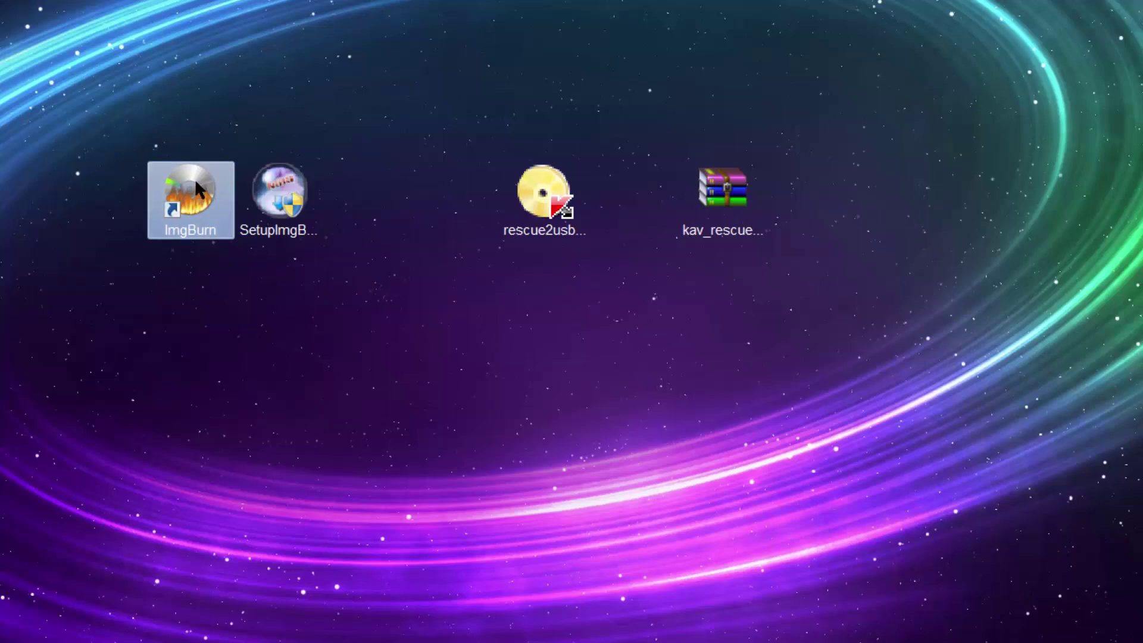
{"action": "left_click", "coordinate": [311, 206]}
- View SetupImgBurn_2.5.8.0.exe properties, then launch ImgBurn from its desktop shortcut
{"action": "right_click", "coordinate": [290, 198]}
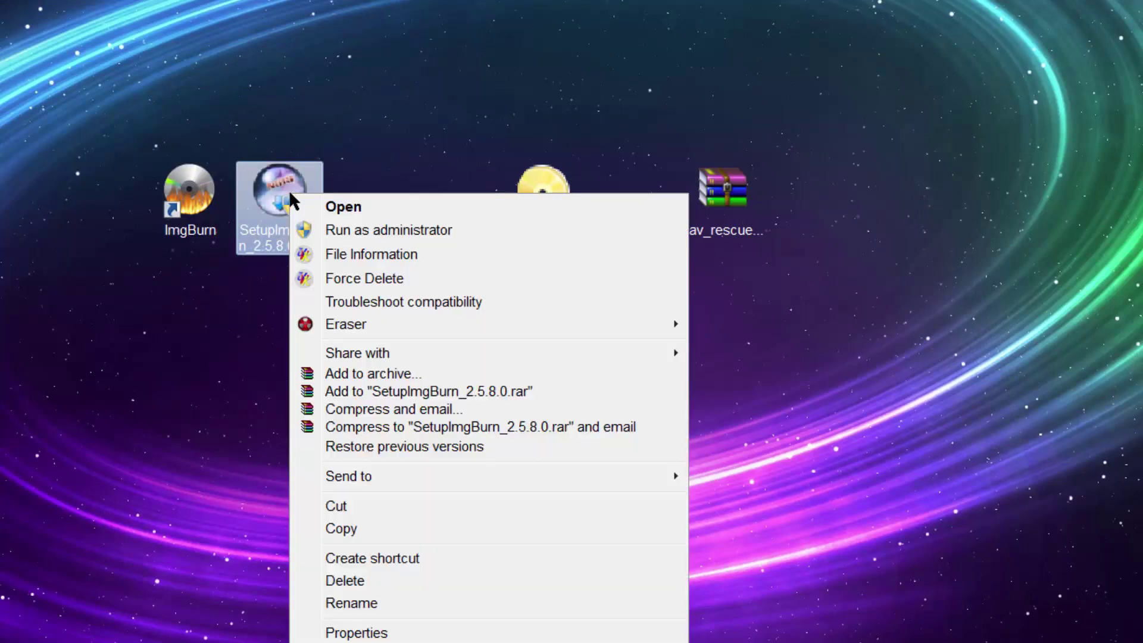
{"action": "key", "text": "Escape"}
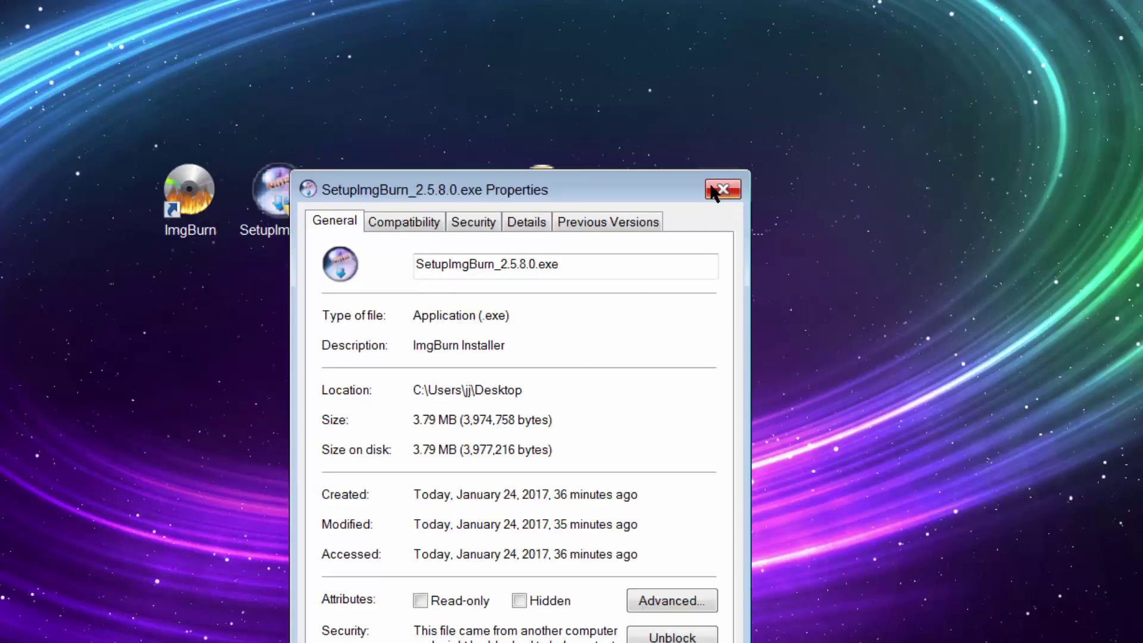
{"action": "left_click", "coordinate": [722, 187]}
{"action": "left_click", "coordinate": [196, 197]}
{"action": "double_click", "coordinate": [197, 196]}
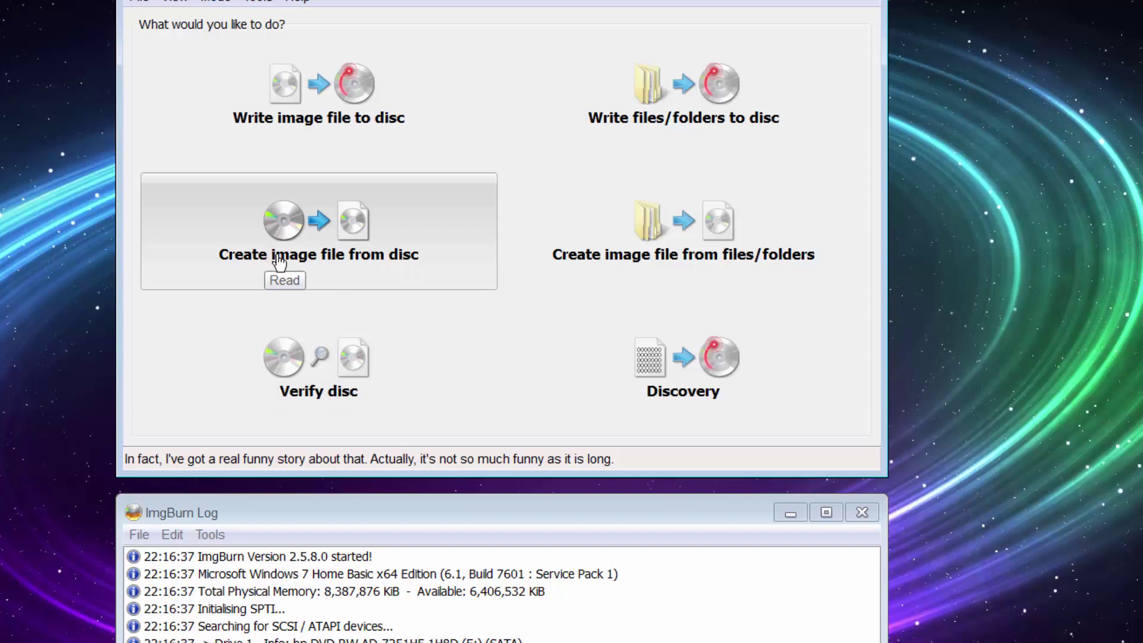
{"action": "left_click", "coordinate": [305, 106]}
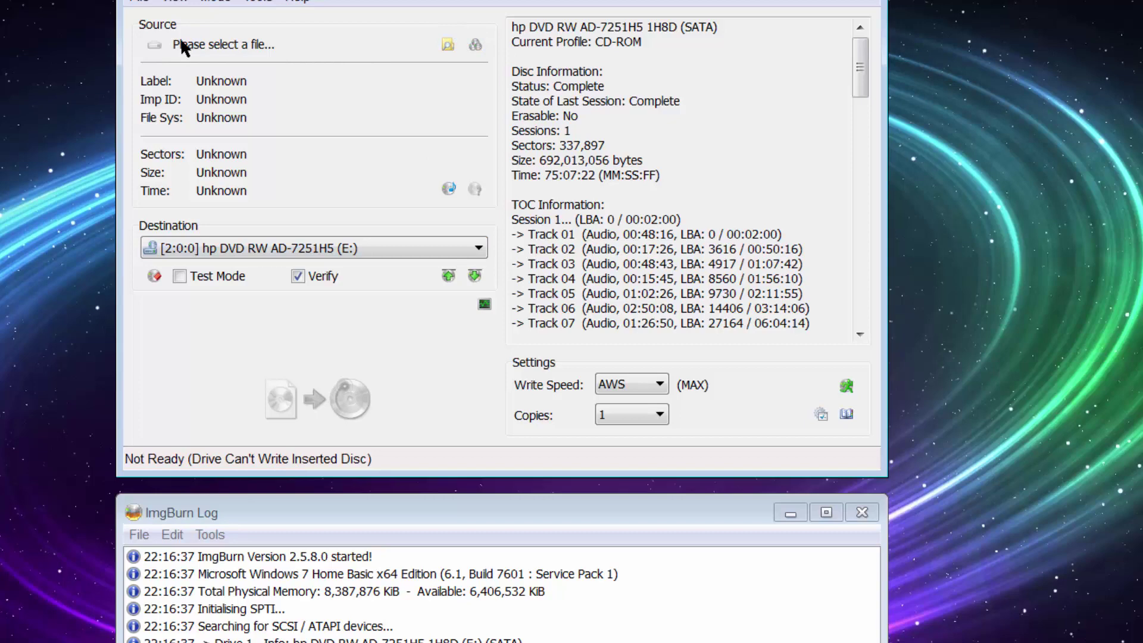
- Load kav_rescue_10.iso from the Desktop as the ImgBurn source image
{"action": "left_click", "coordinate": [448, 48]}
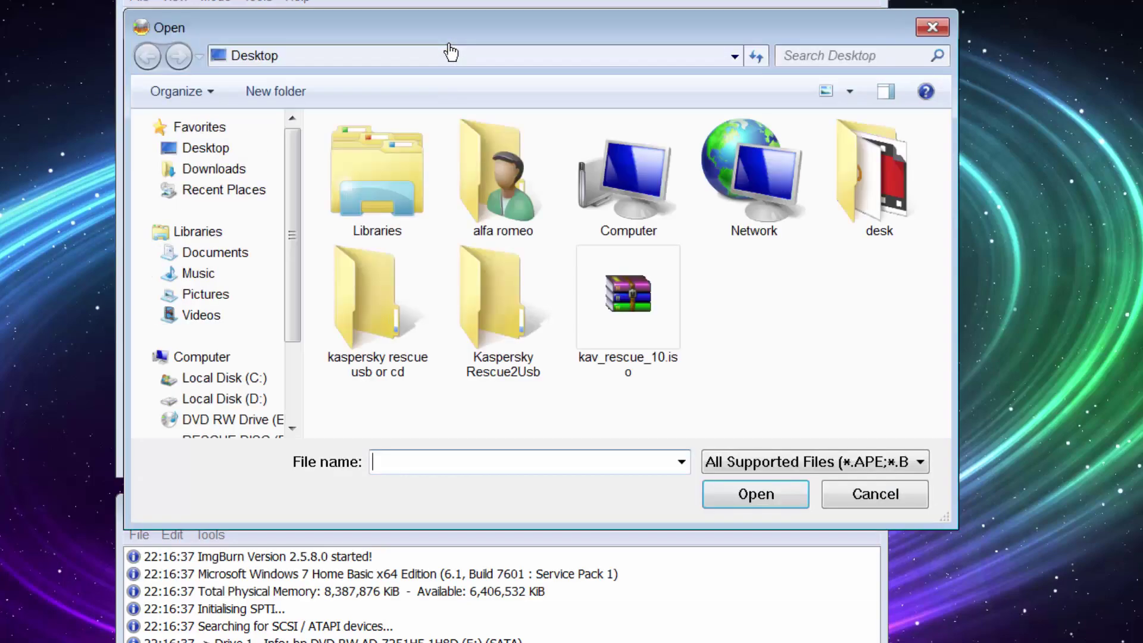
{"action": "left_click", "coordinate": [220, 154]}
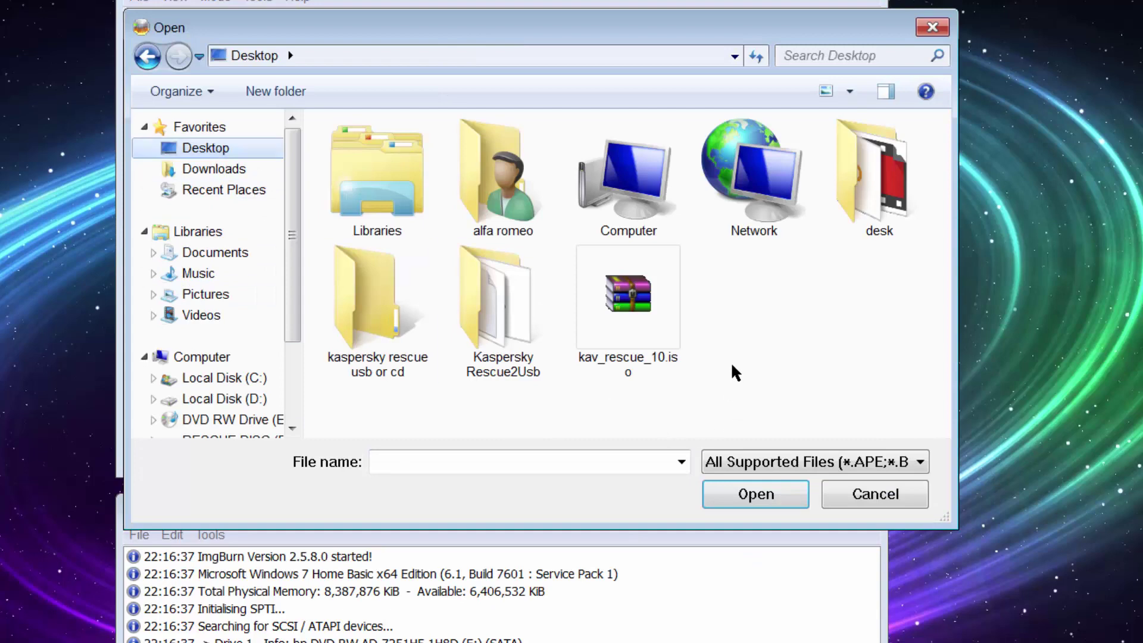
{"action": "left_click", "coordinate": [662, 310]}
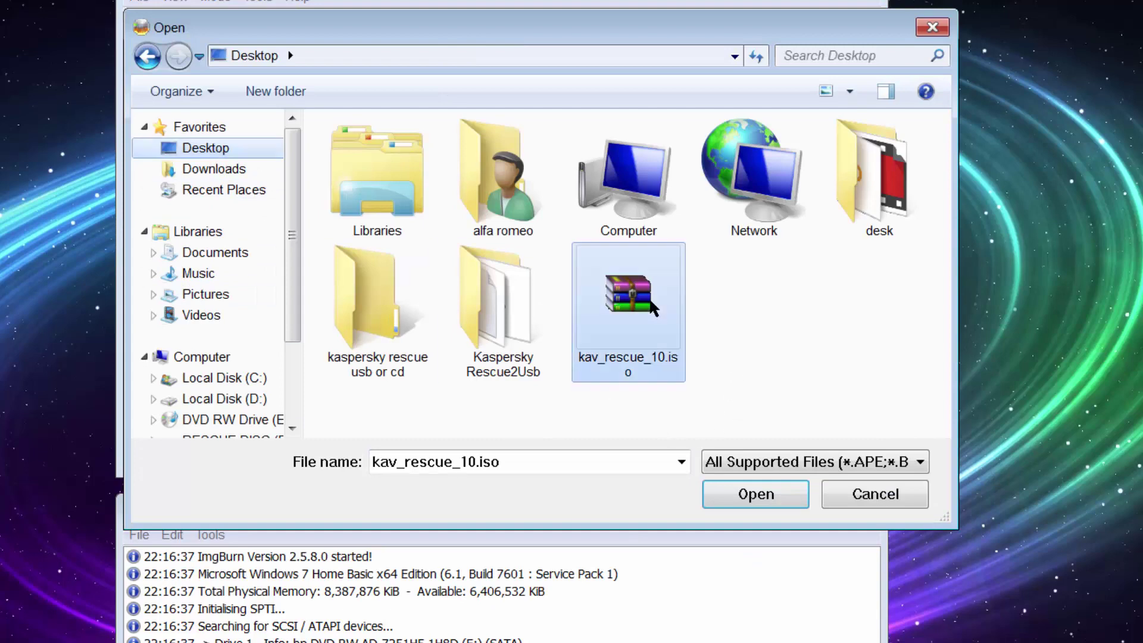
{"action": "left_click", "coordinate": [762, 500]}
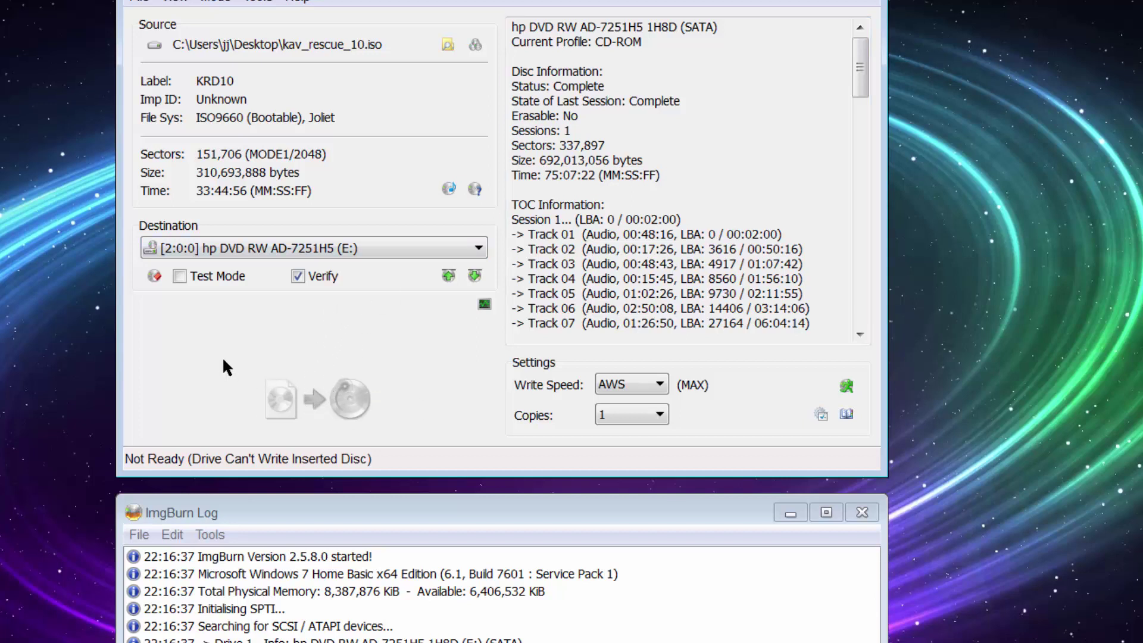
- Keep the hp DVD RW (E:) drive as the write destination
{"action": "left_click", "coordinate": [466, 245]}
{"action": "left_click", "coordinate": [465, 244]}
{"action": "left_click", "coordinate": [461, 247]}
{"action": "left_click", "coordinate": [345, 262]}
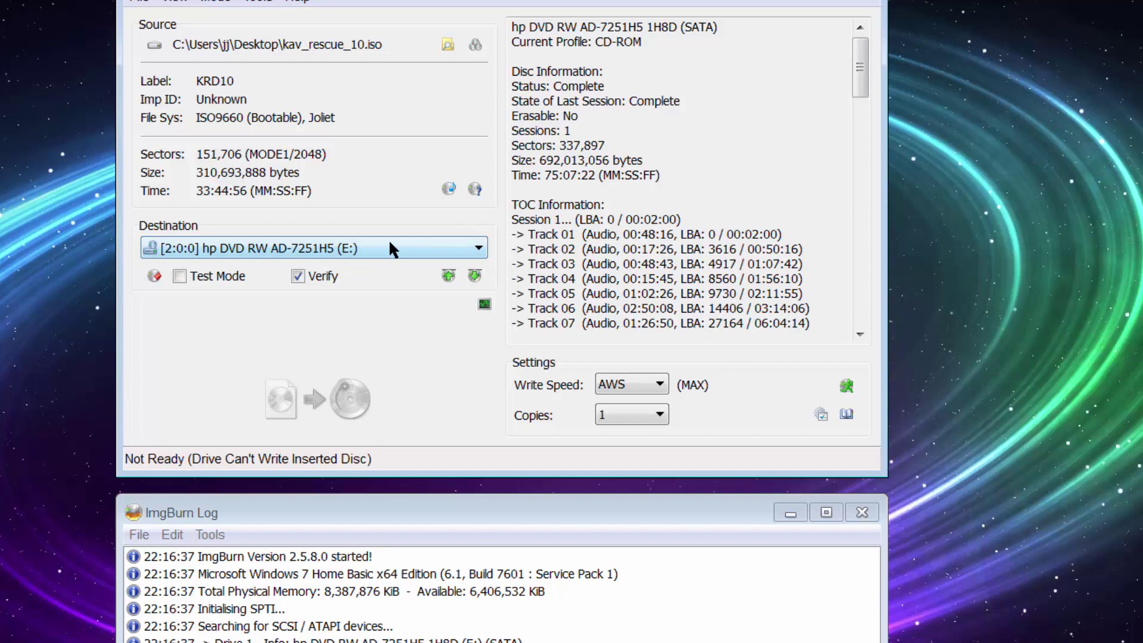